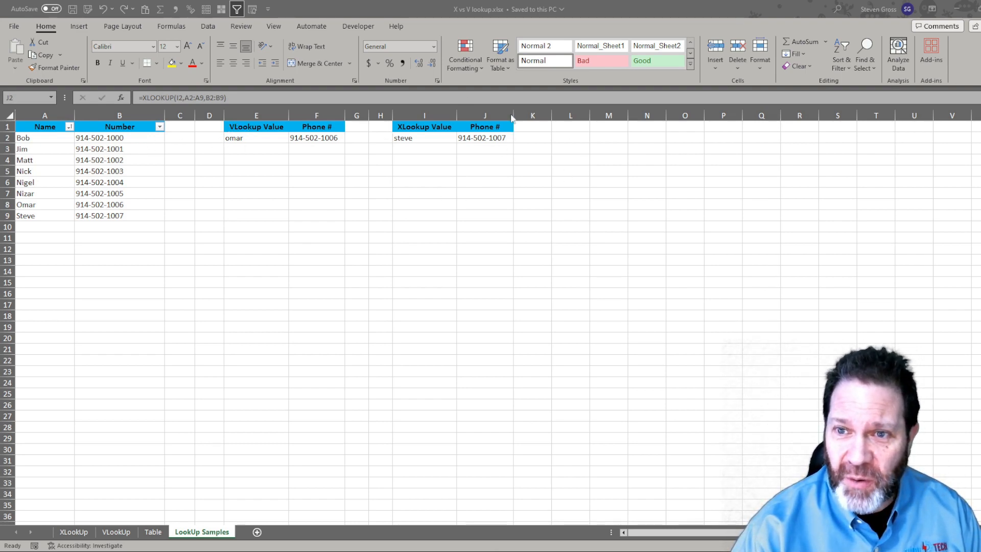
left_click(483, 137)
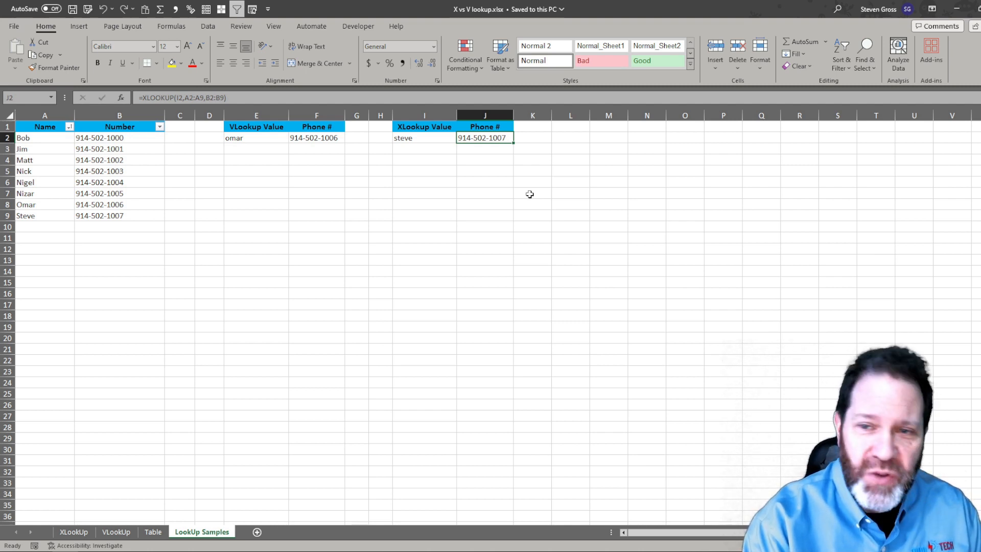
type("=")
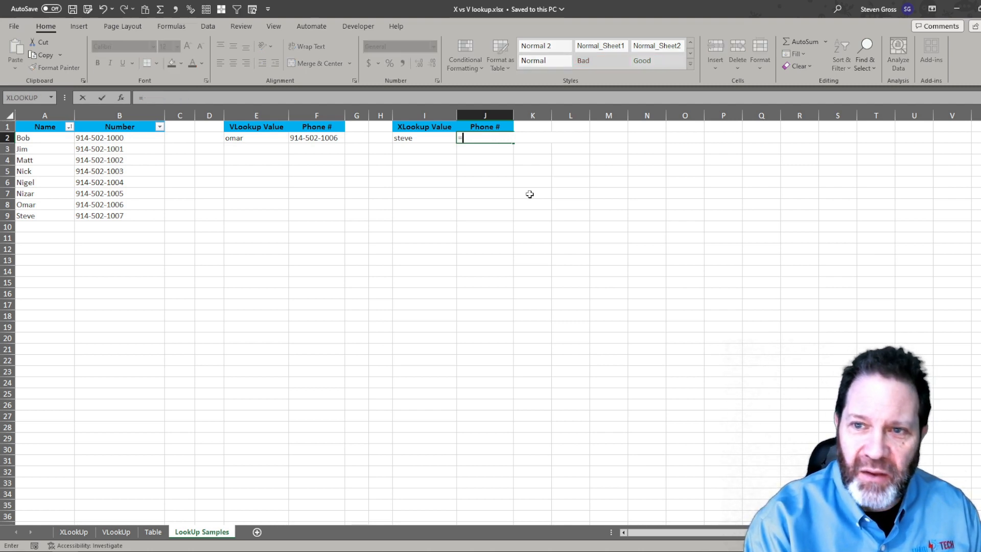
type("v")
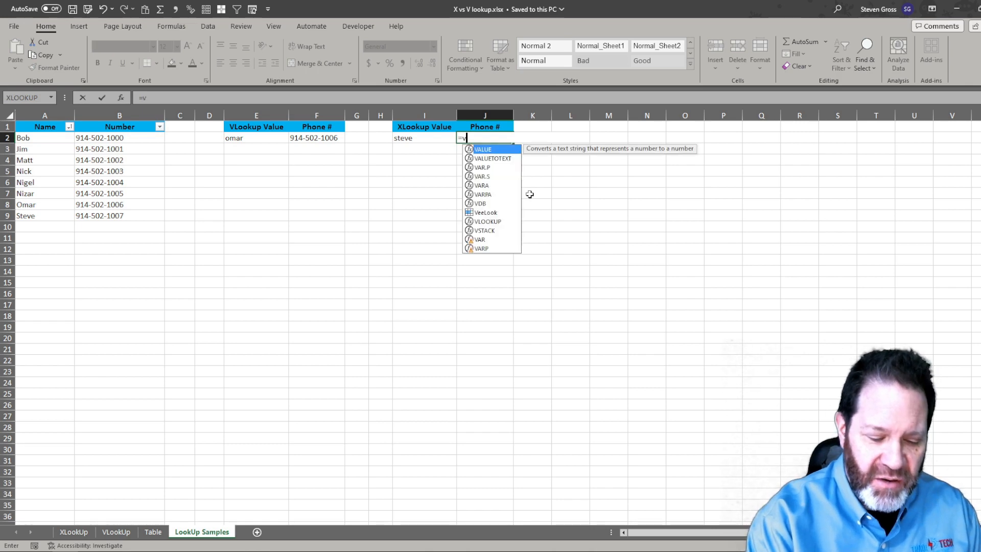
type("loo")
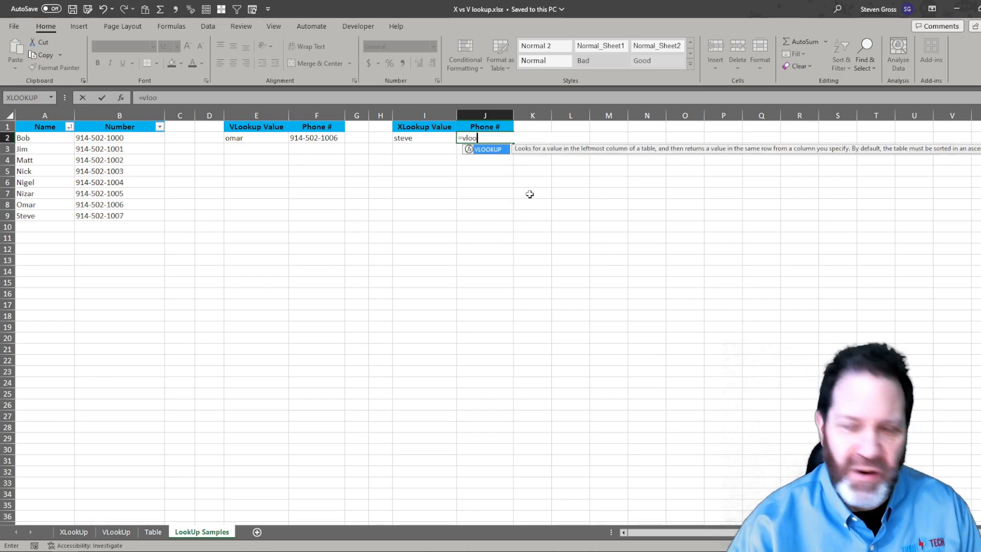
key("Tab")
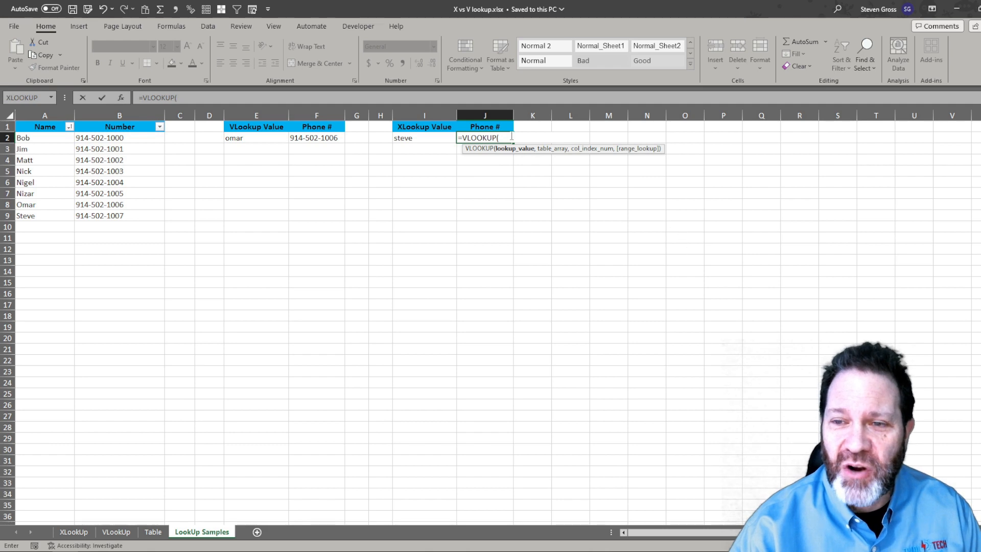
left_click(122, 99)
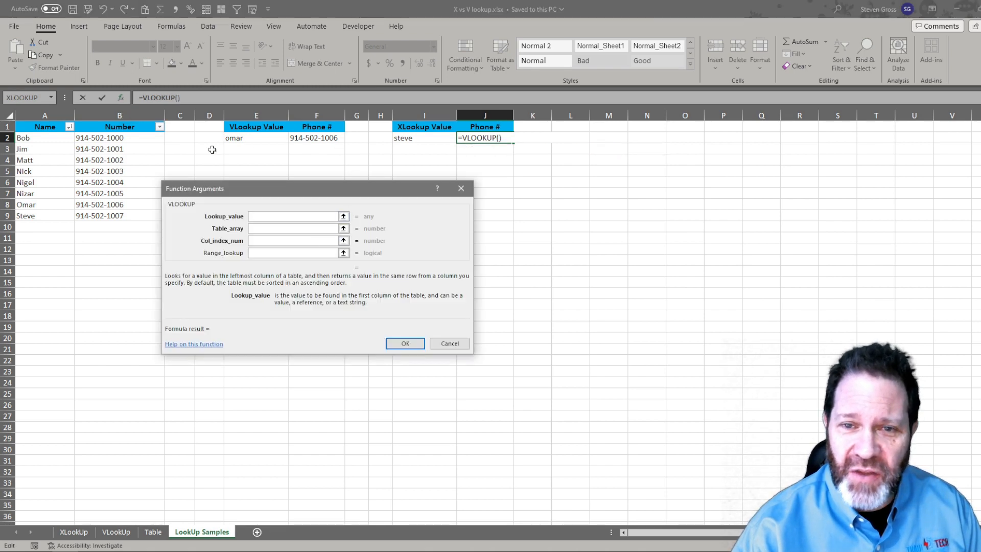
mouse_move(335, 190)
left_mouse_down()
mouse_move(416, 197)
mouse_move(353, 190)
left_mouse_up()
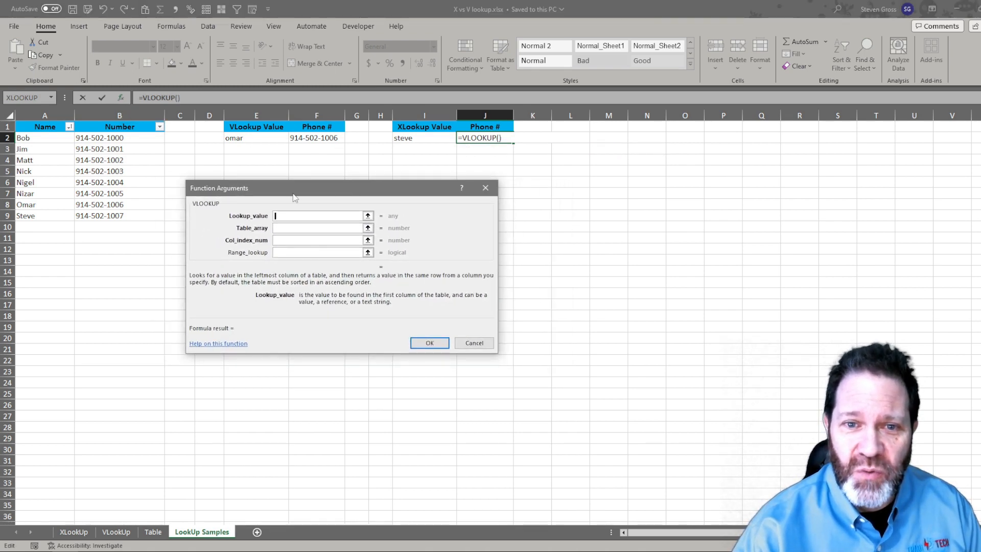
left_click(466, 346)
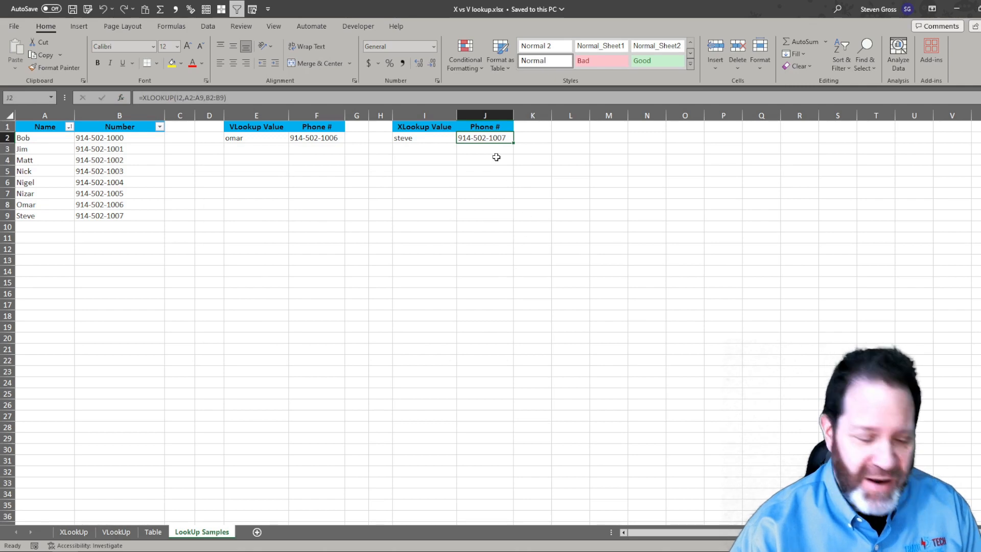
Clear the existing formula from J2, search the function list for "xlookup" and insert the XLOOKUP function in that cell.
key("Delete")
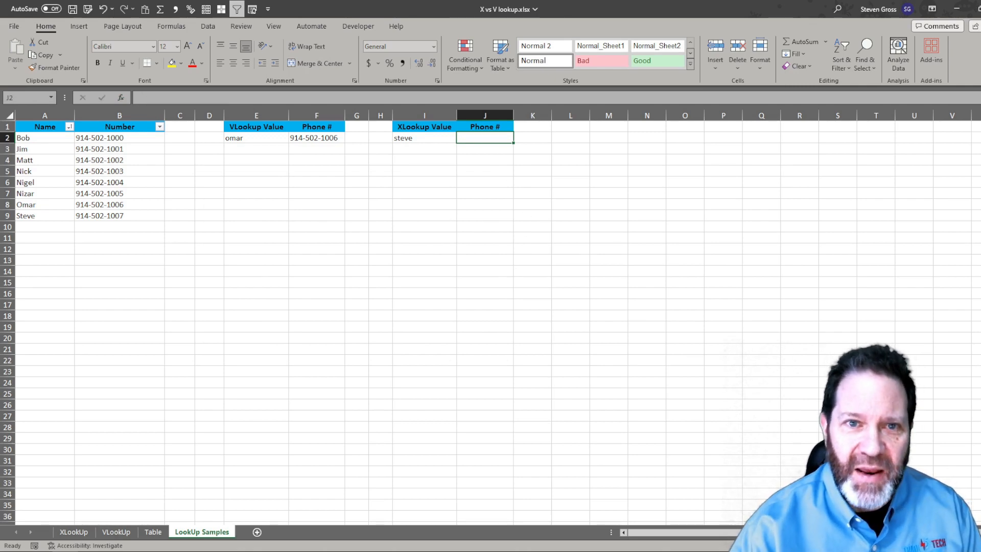
left_click(117, 97)
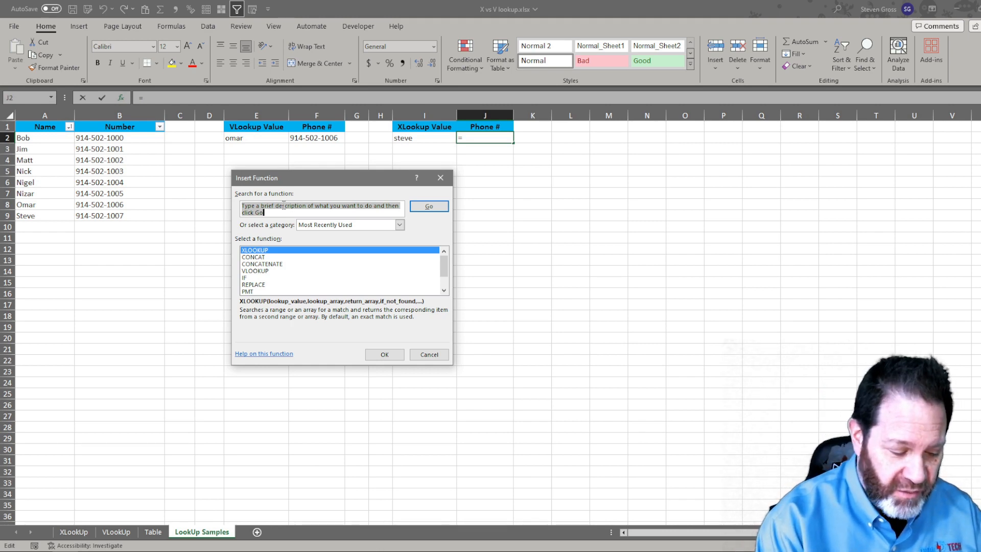
type("xlook")
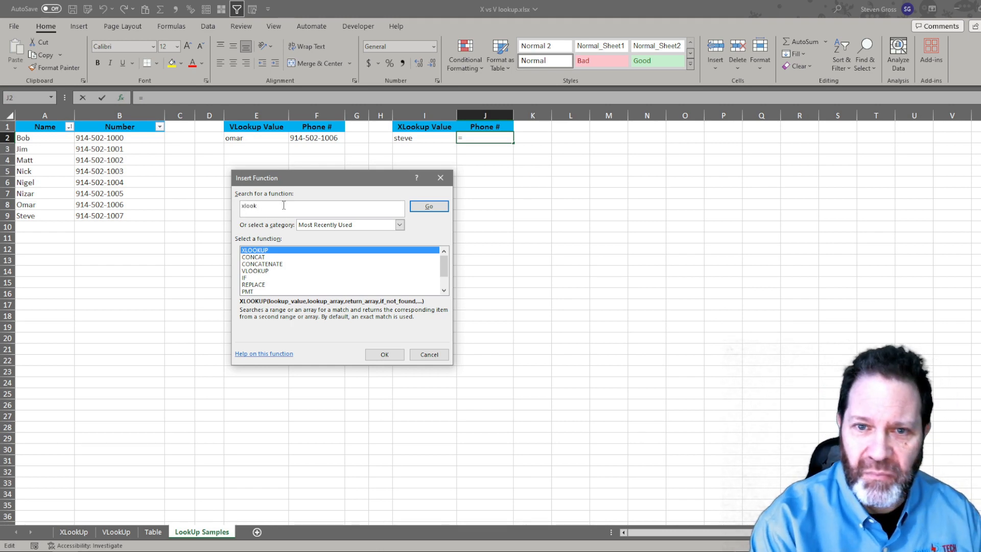
type("up")
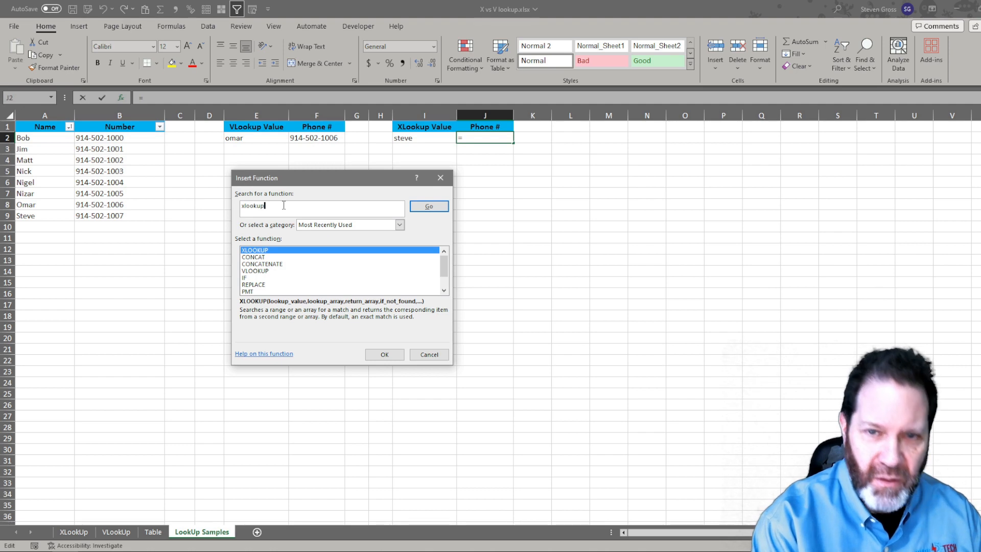
left_click(433, 207)
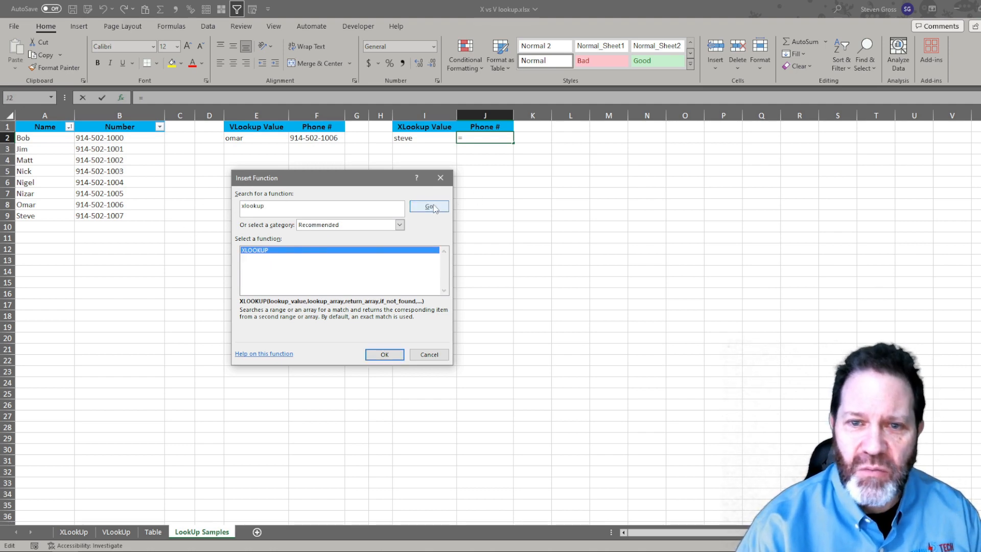
double_click(257, 251)
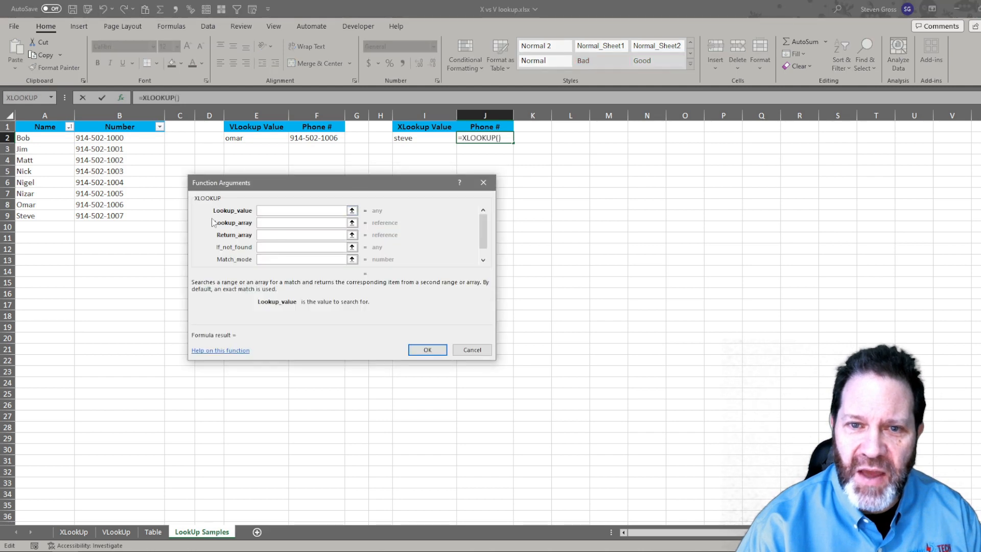
Set the XLOOKUP arguments to lookup value I2, lookup array A2:A9 and return array B2:B9.
left_click_drag(372, 184, 400, 189)
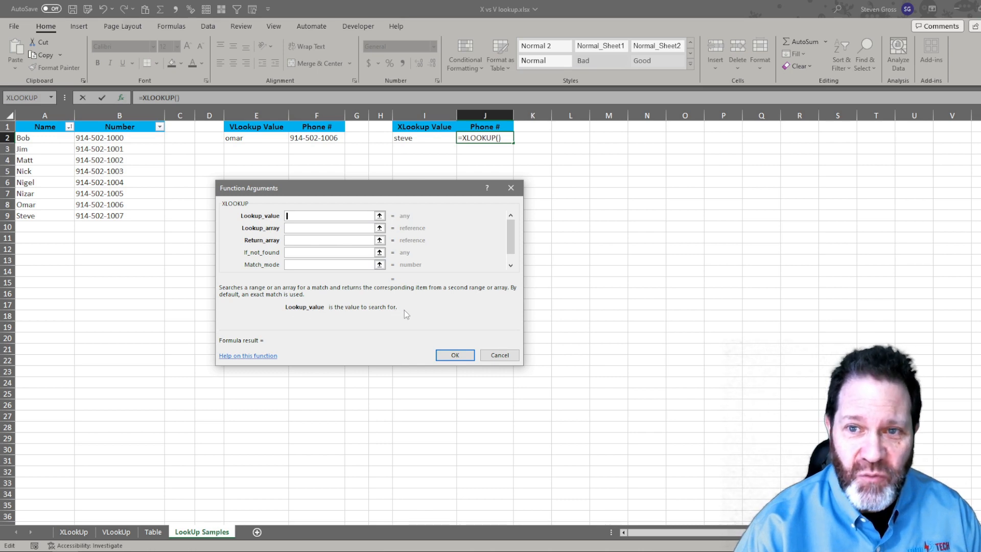
left_click(411, 140)
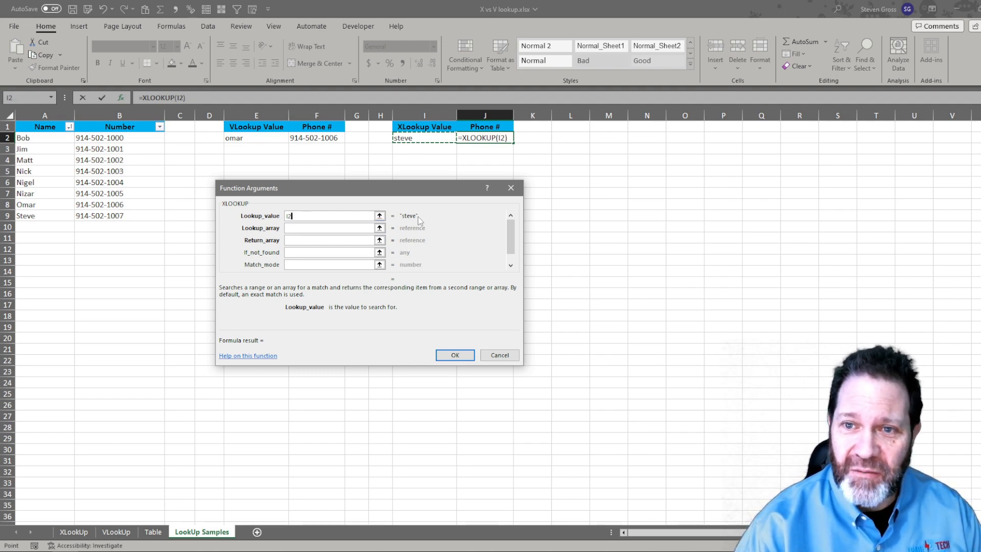
left_click(301, 228)
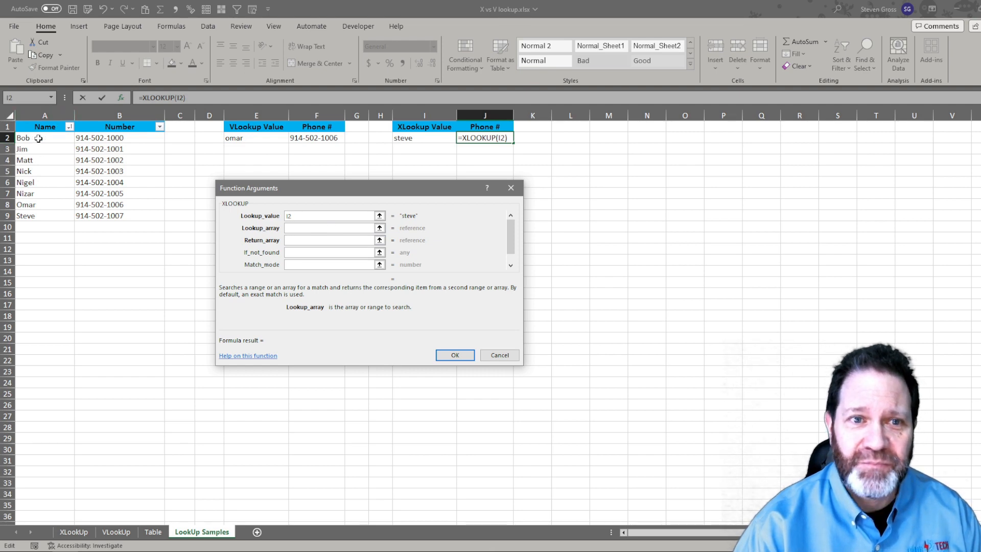
left_click_drag(30, 137, 29, 217)
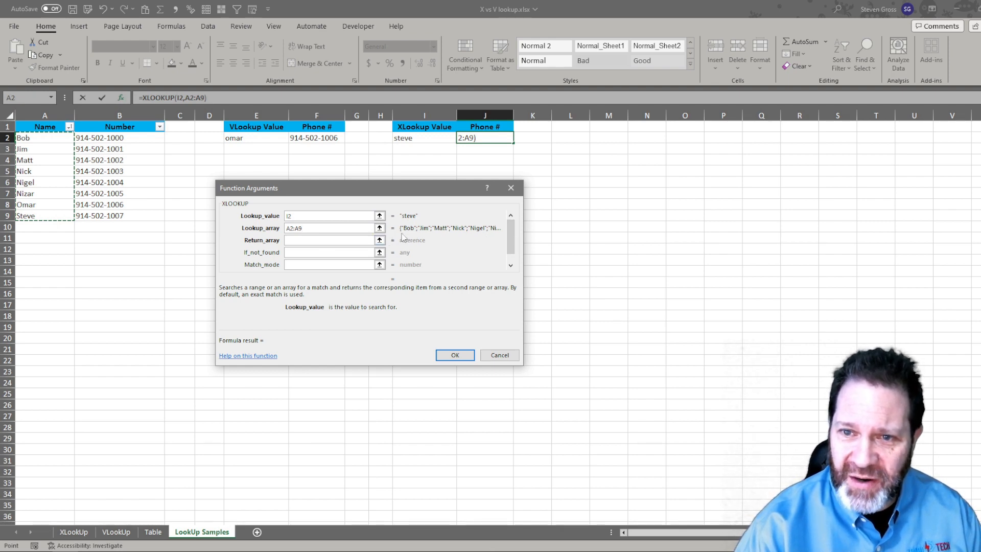
left_click(303, 241)
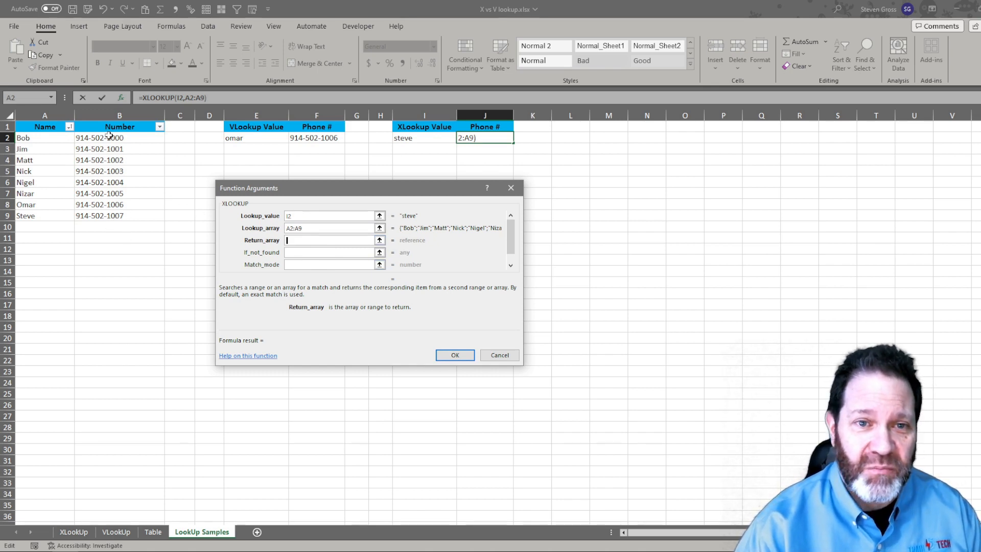
left_click_drag(108, 135, 103, 217)
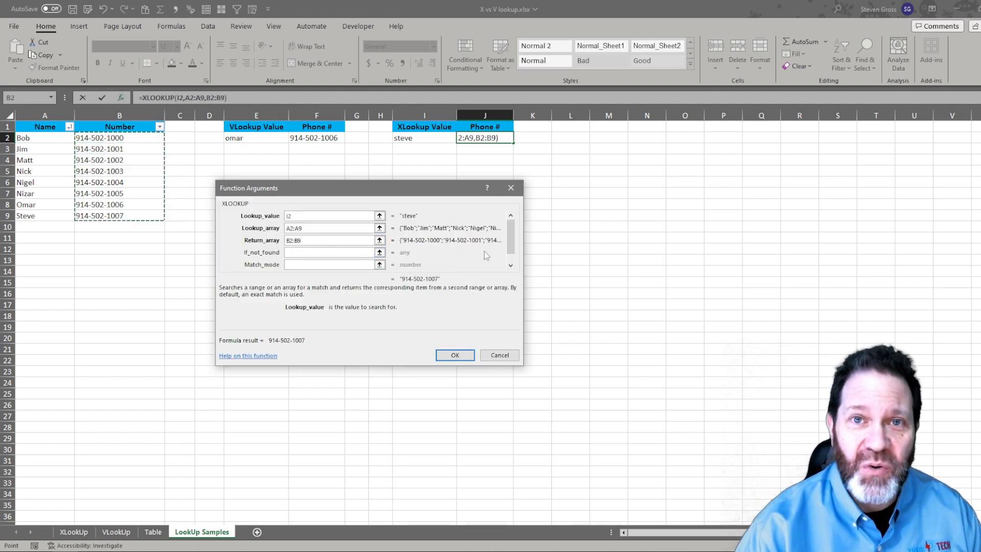
Set the If_not_found argument to "No Value Found", leave the match and search modes empty, and accept the XLOOKUP formula.
left_click(295, 253)
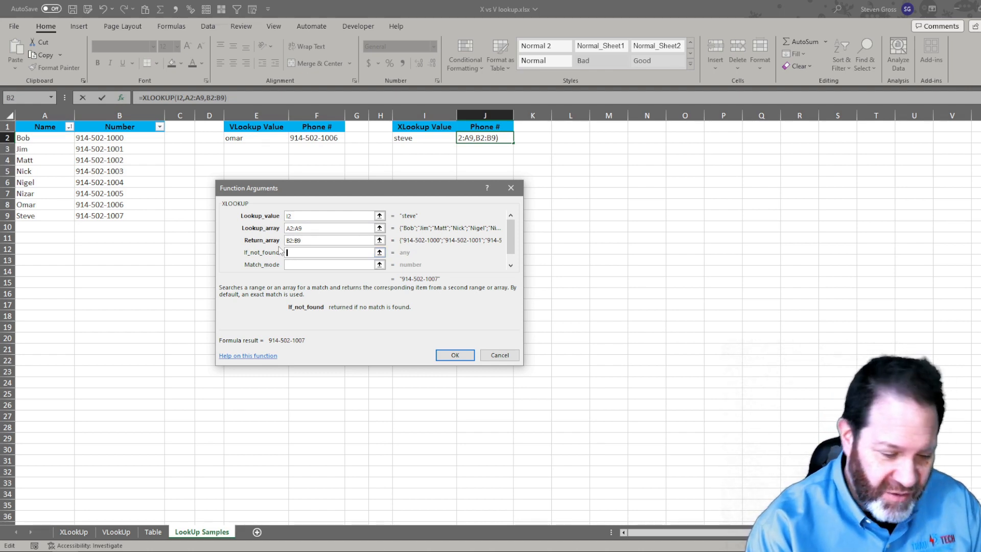
type("No Value")
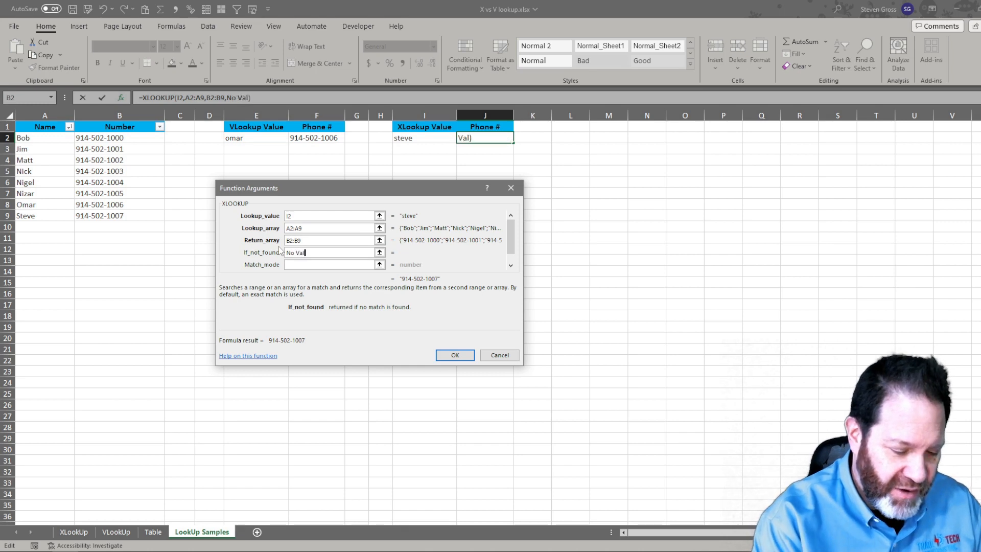
type("und")
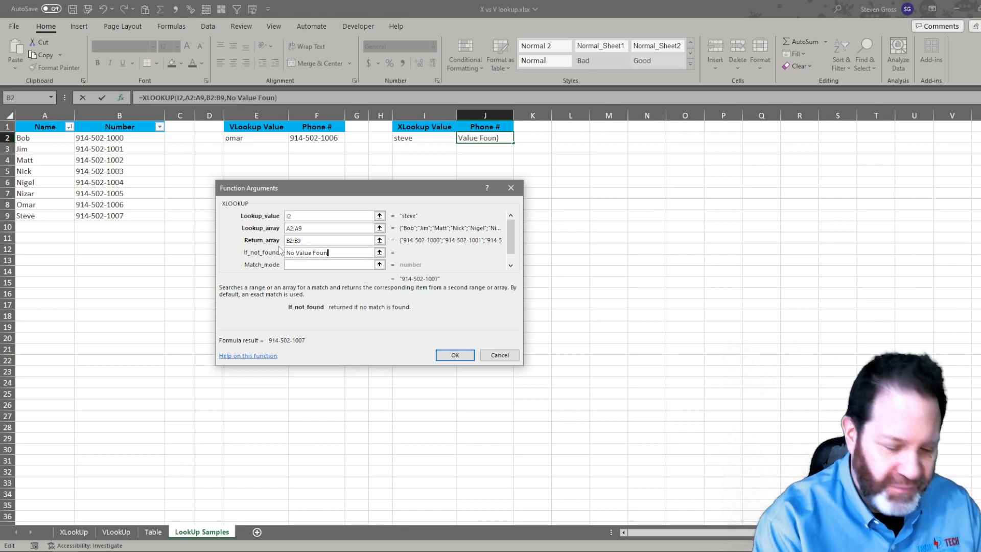
left_click(323, 265)
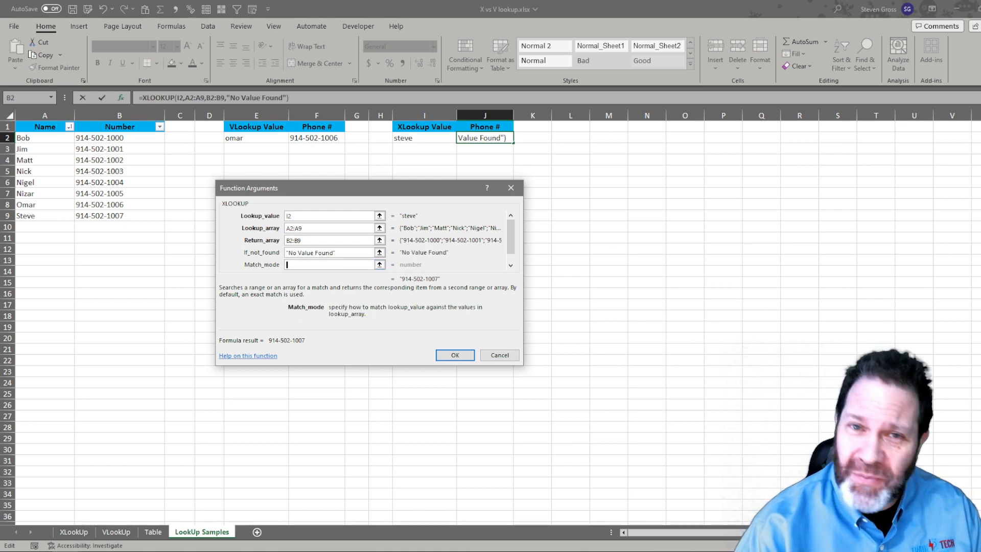
key("Tab")
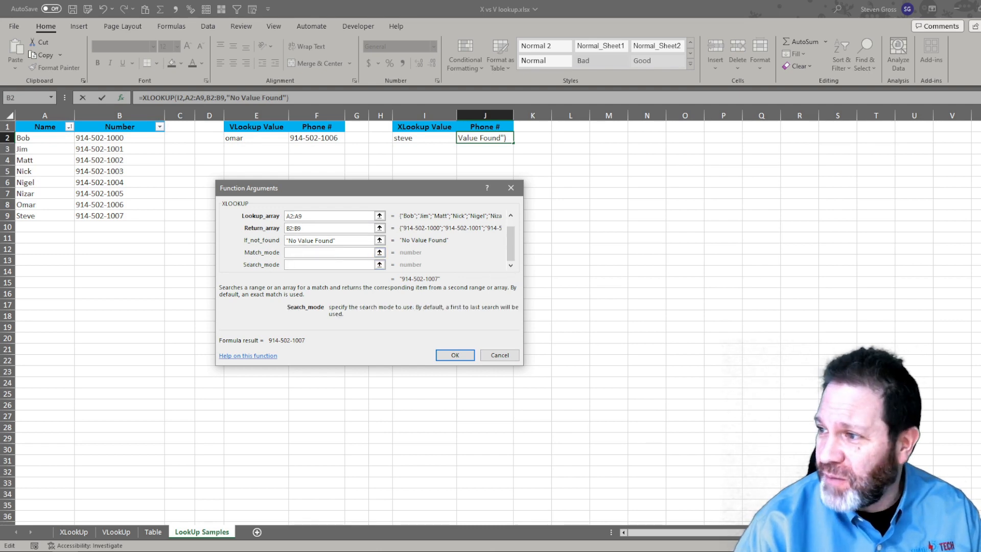
left_click(292, 252)
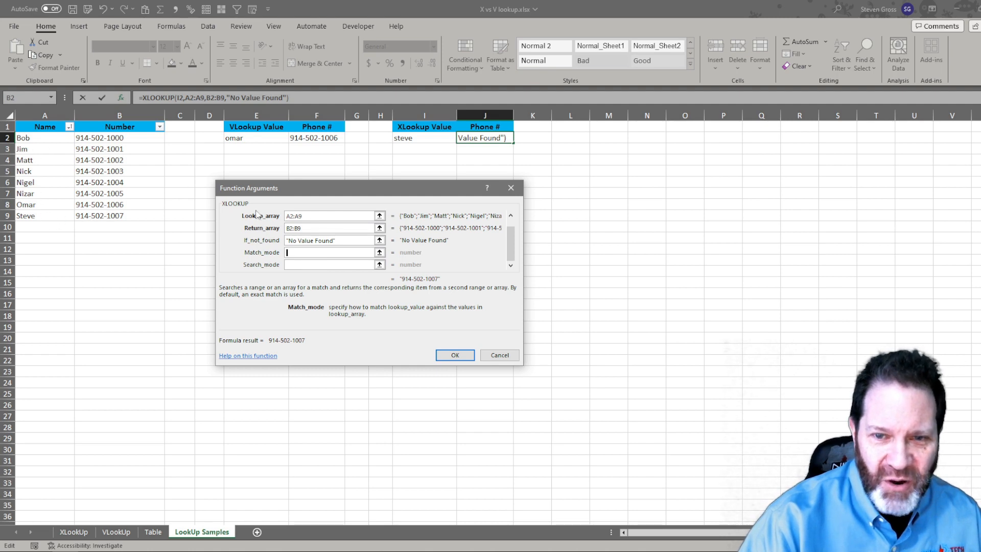
left_click_drag(511, 253, 511, 246)
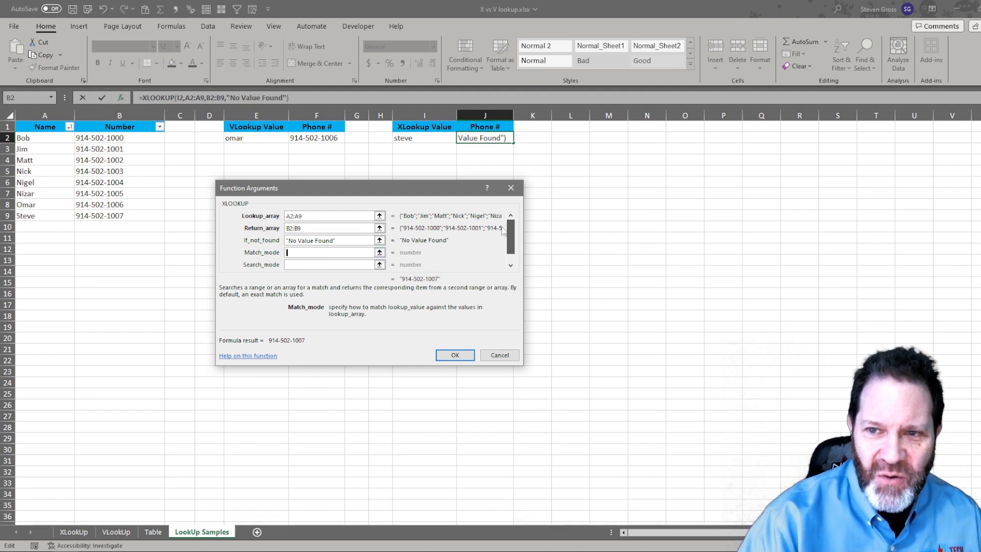
left_click(455, 355)
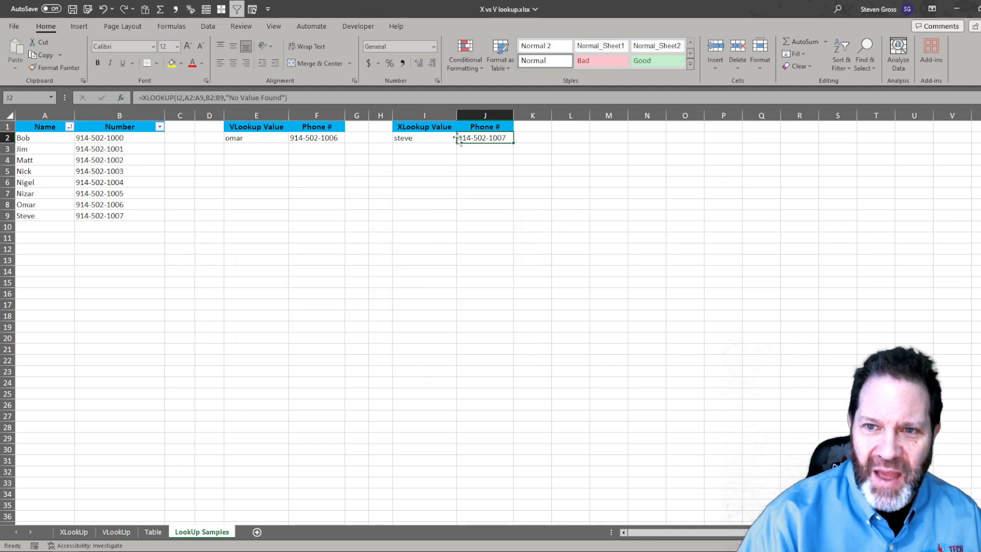
Replace the XLookup Value in I2 with another first name from the Name column to test the formula.
left_click(416, 137)
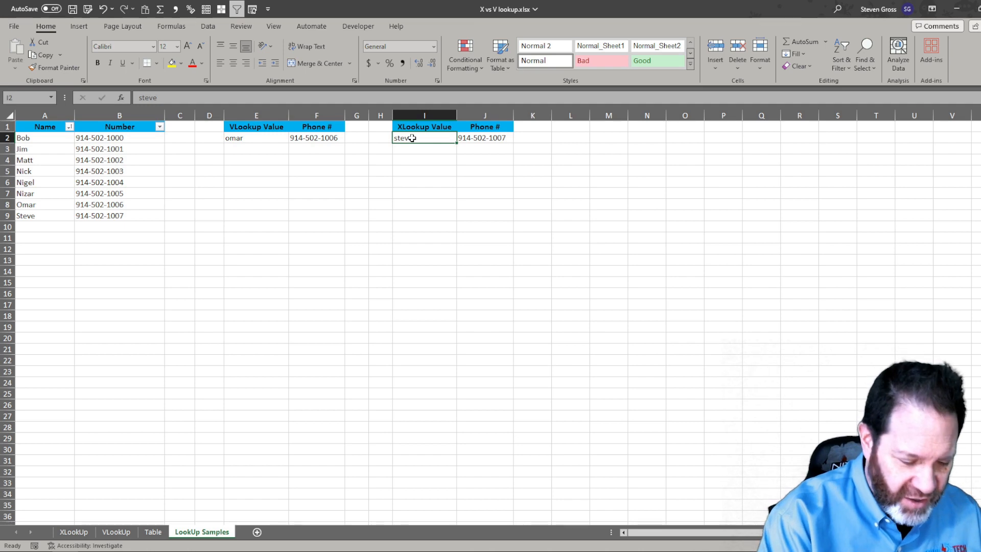
type("nick")
key("Return")
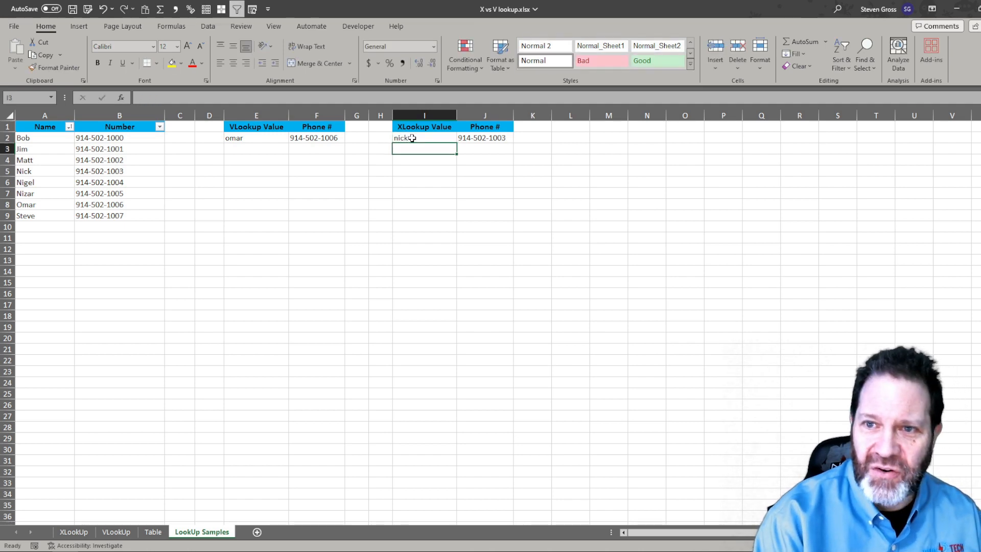
Enter a first name that is missing from the Name column in I2 to test the not-found result.
left_click(411, 138)
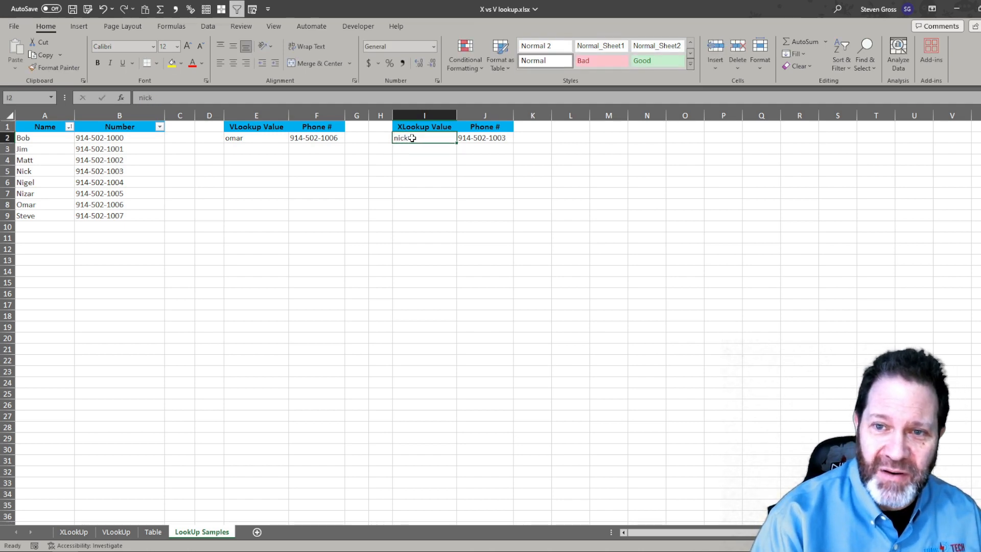
type("joe")
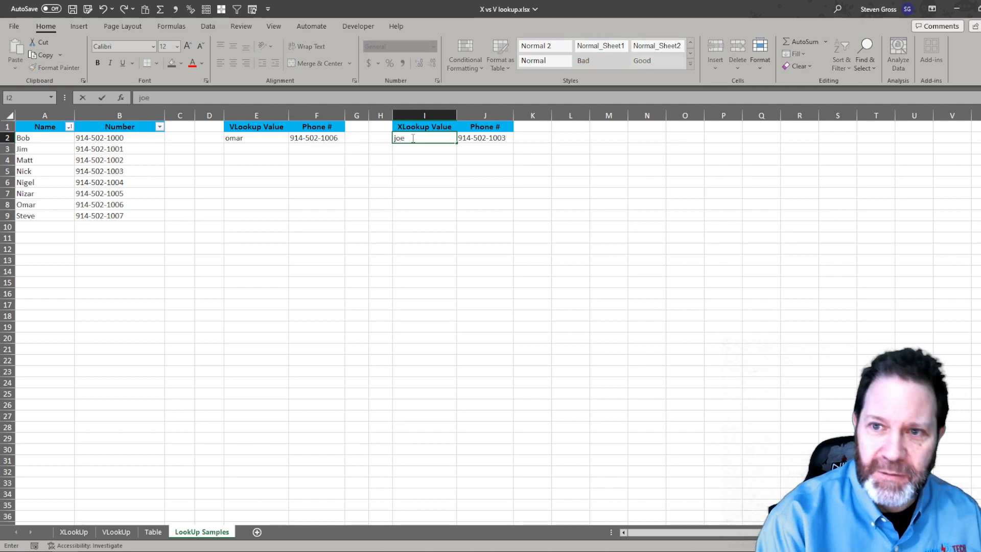
key("Return")
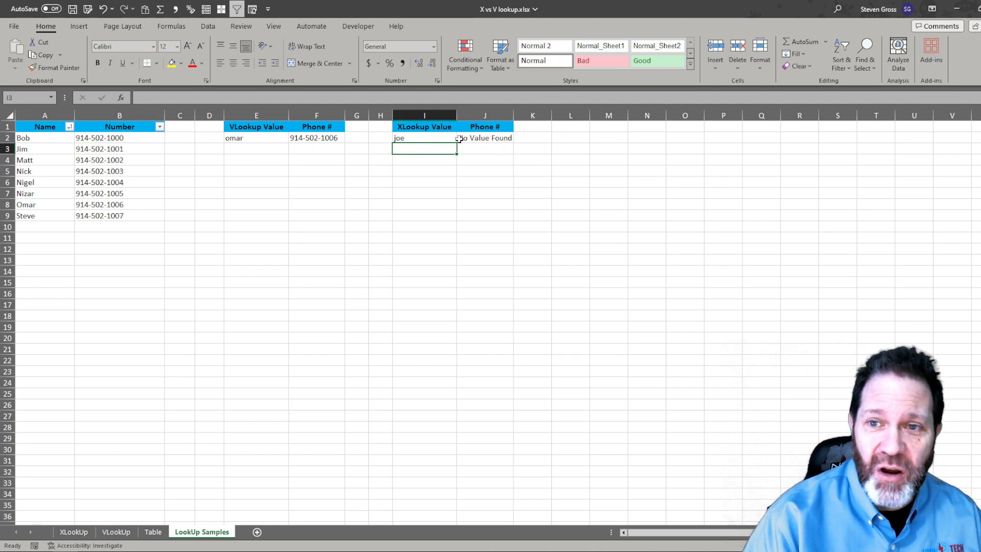
Review the function arguments of the XLOOKUP formula in J2 and close them without making changes.
left_click(486, 138)
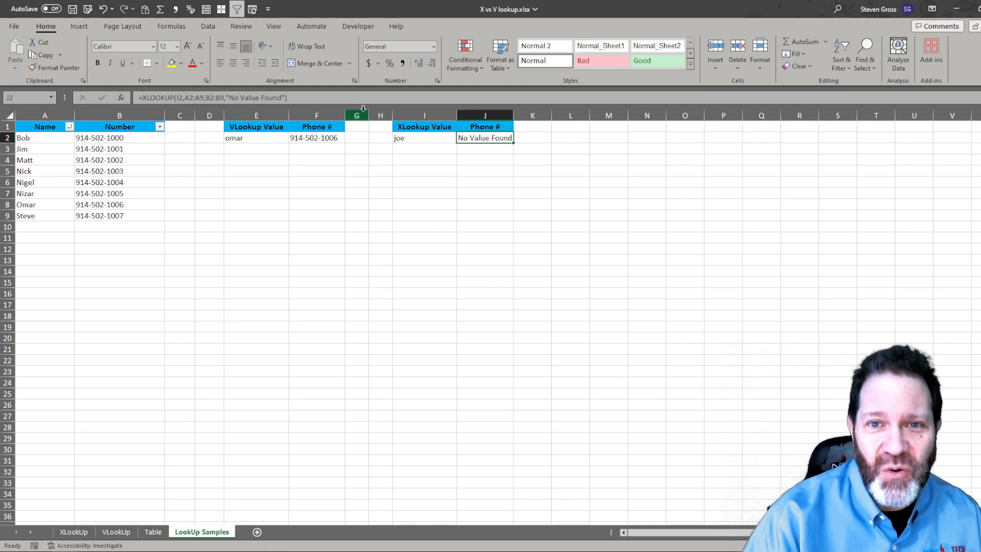
left_click(121, 97)
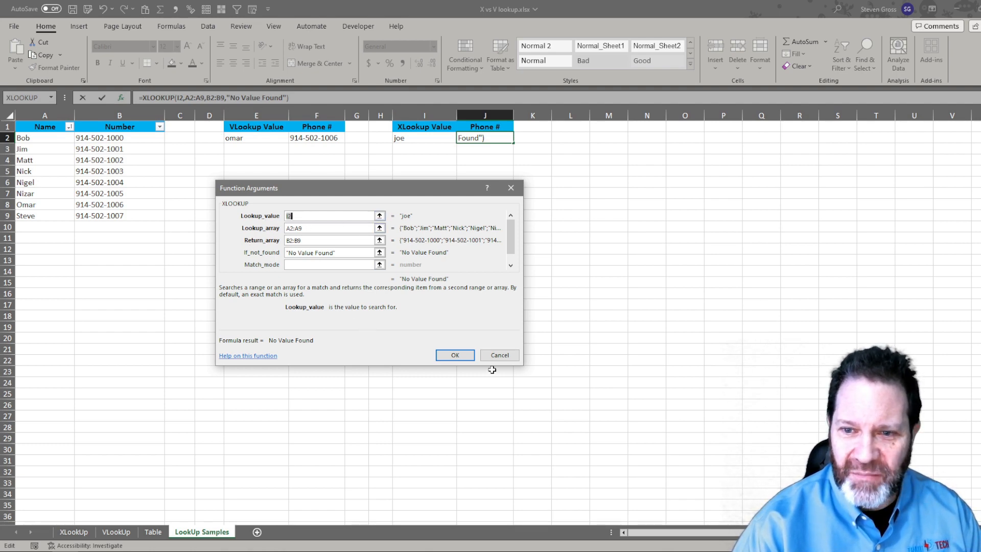
left_click(508, 356)
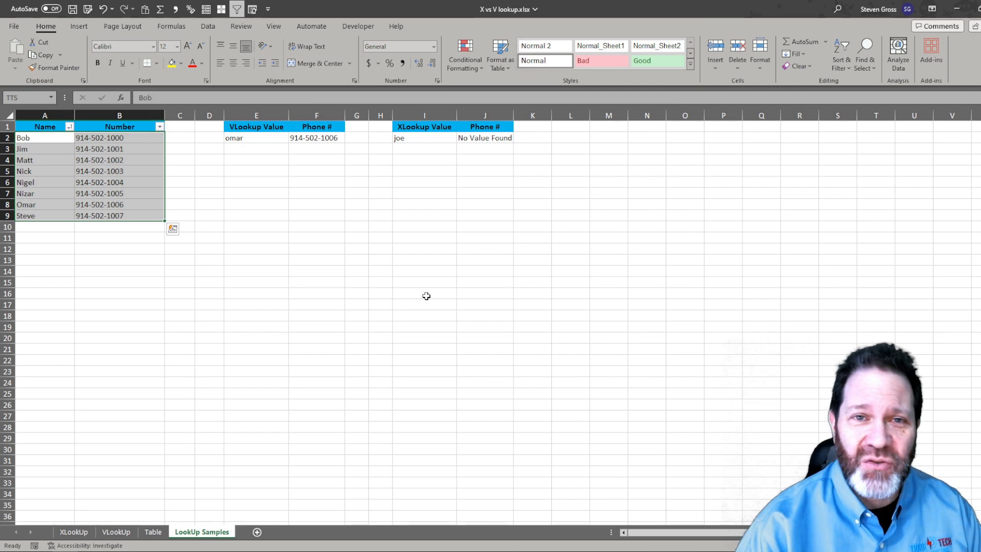